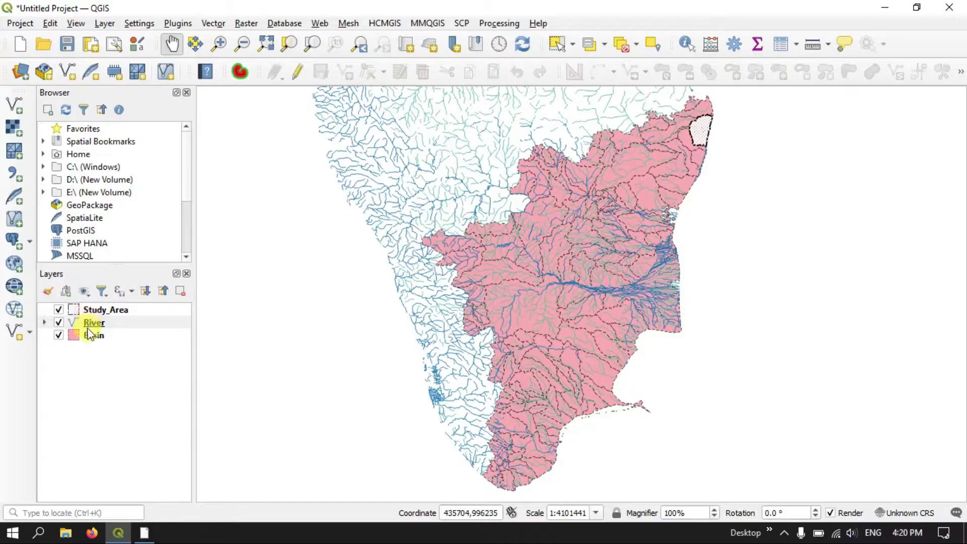
Select the Study_Area, River and Basin layers in turn in the Layers panel.
left_click(103, 311)
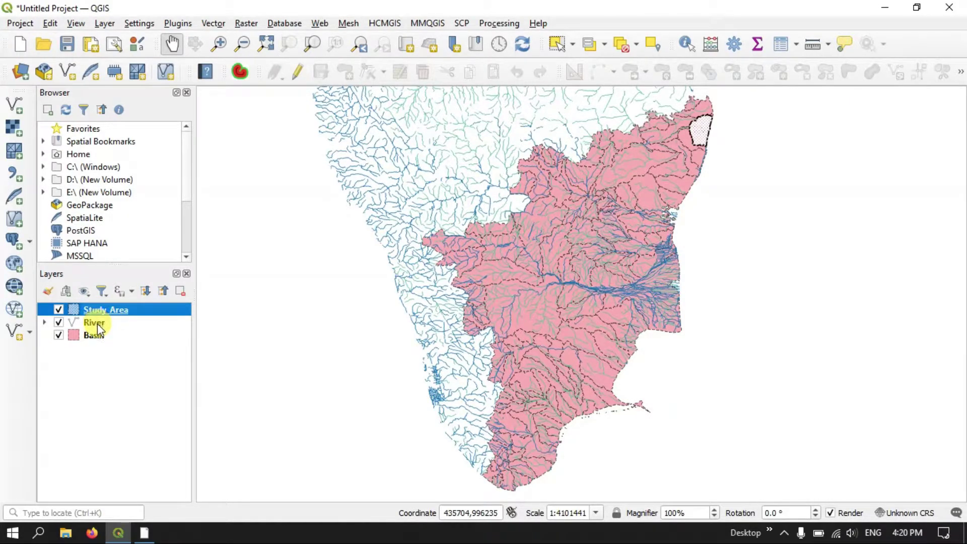
left_click(98, 323)
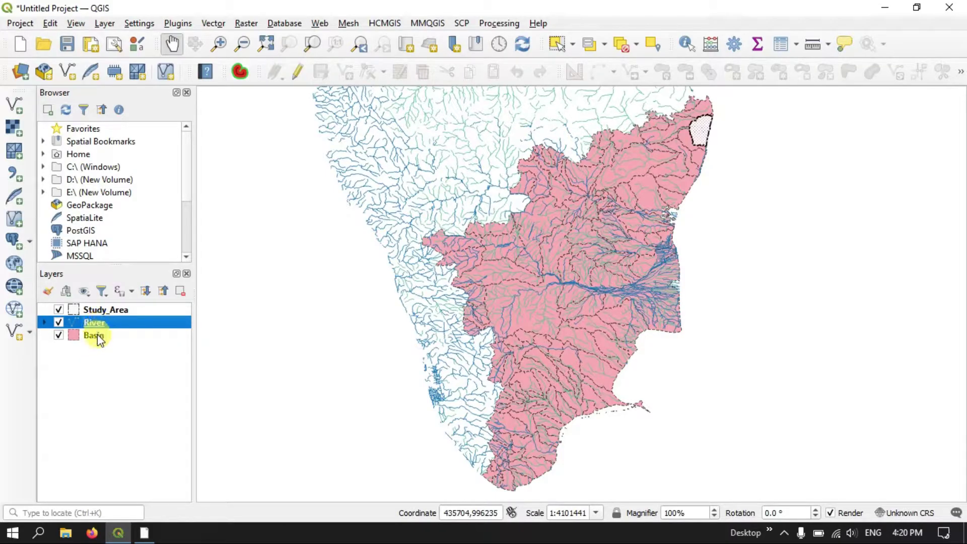
left_click(97, 335)
left_click(107, 311)
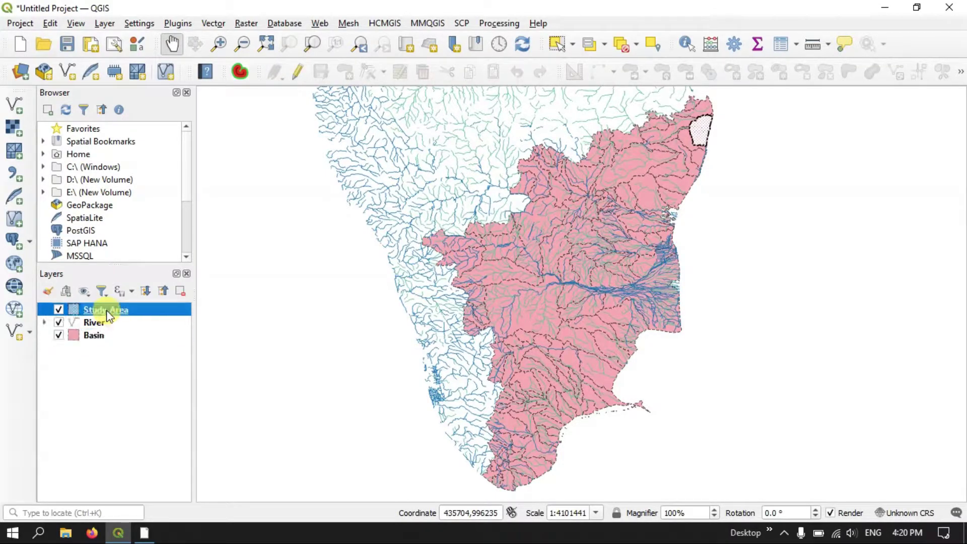
left_click(104, 339)
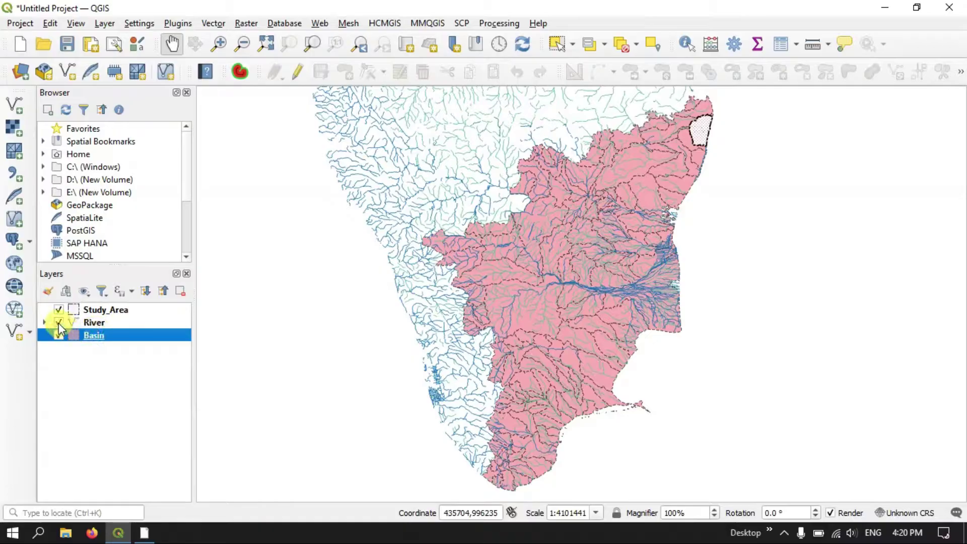
Pan and zoom onto the coastal study area, toggling Study_Area off and back on.
left_click_drag(602, 195, 422, 290)
scroll(471, 216, "up", 3)
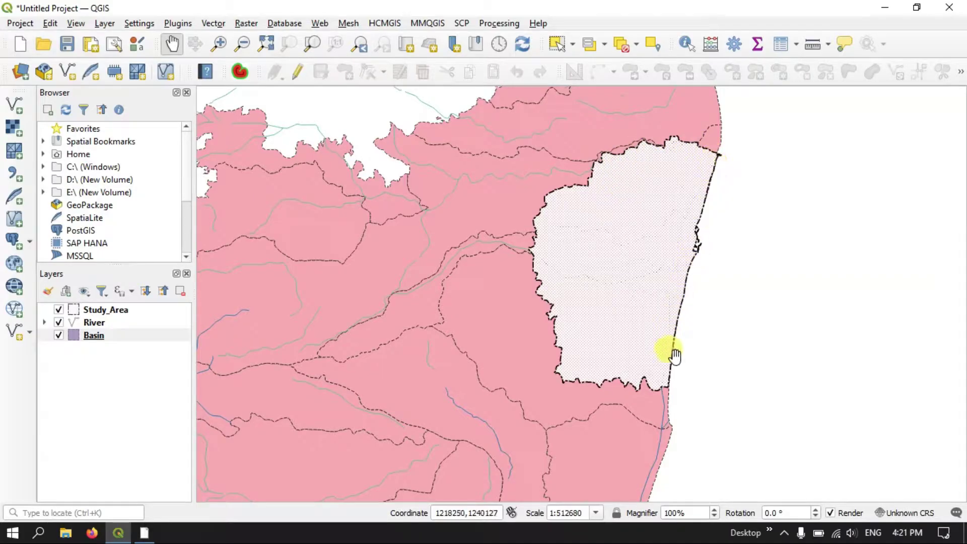
left_click(59, 309)
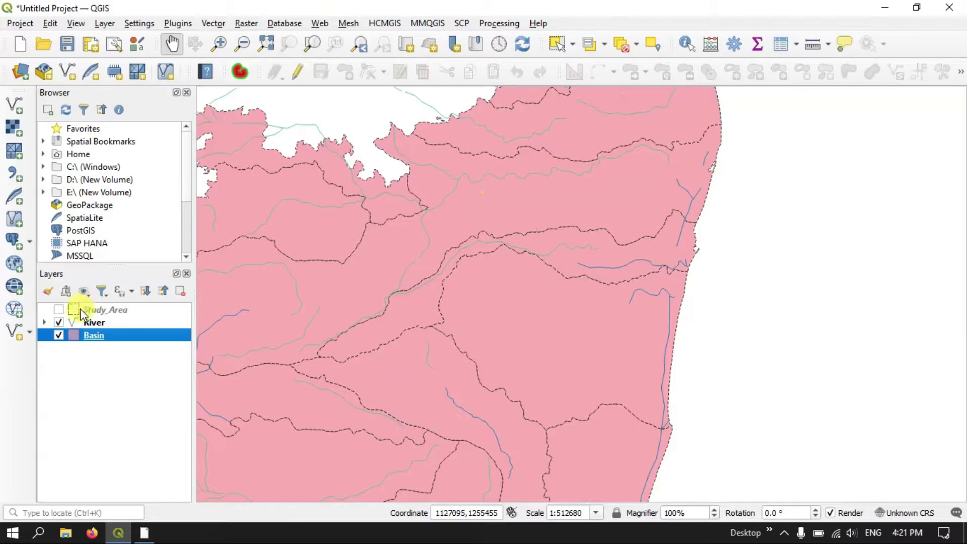
left_click(92, 320)
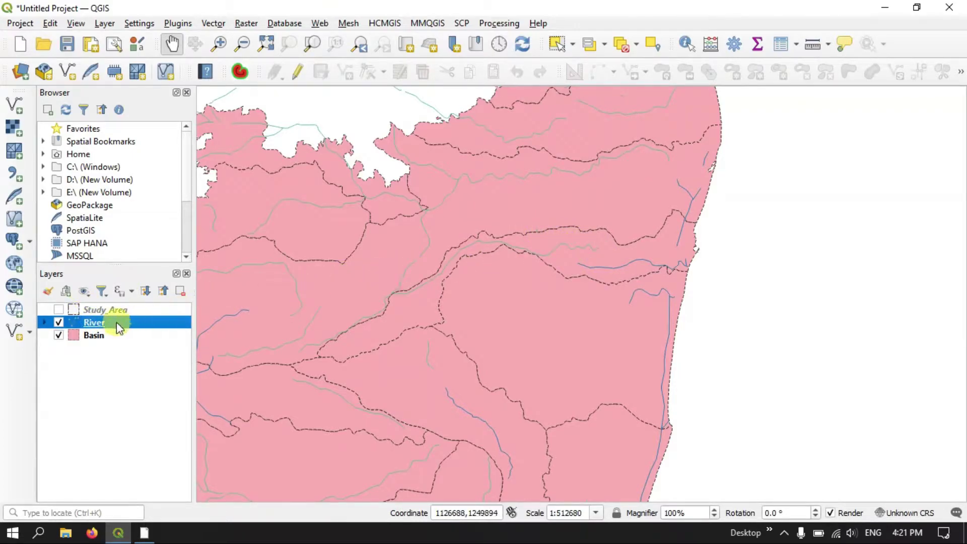
left_click(95, 336)
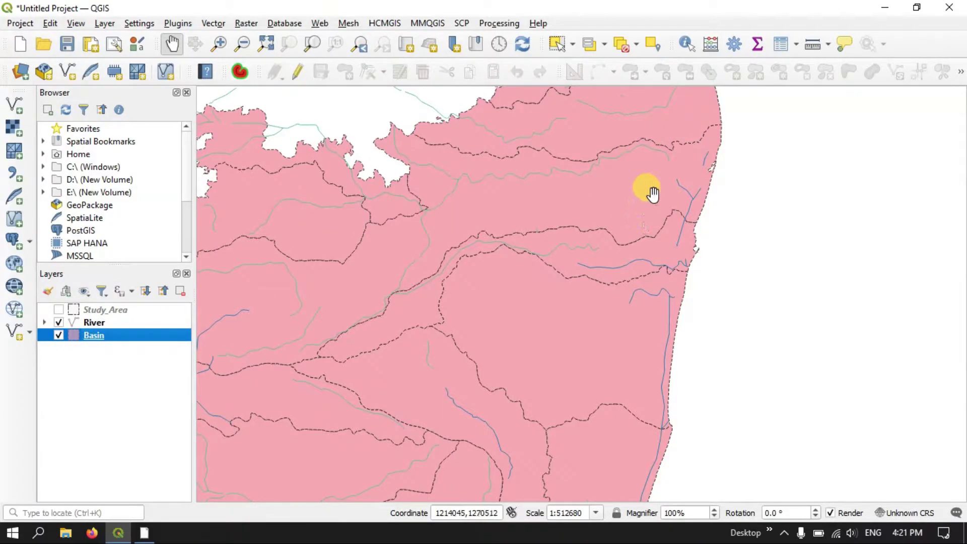
left_click(59, 310)
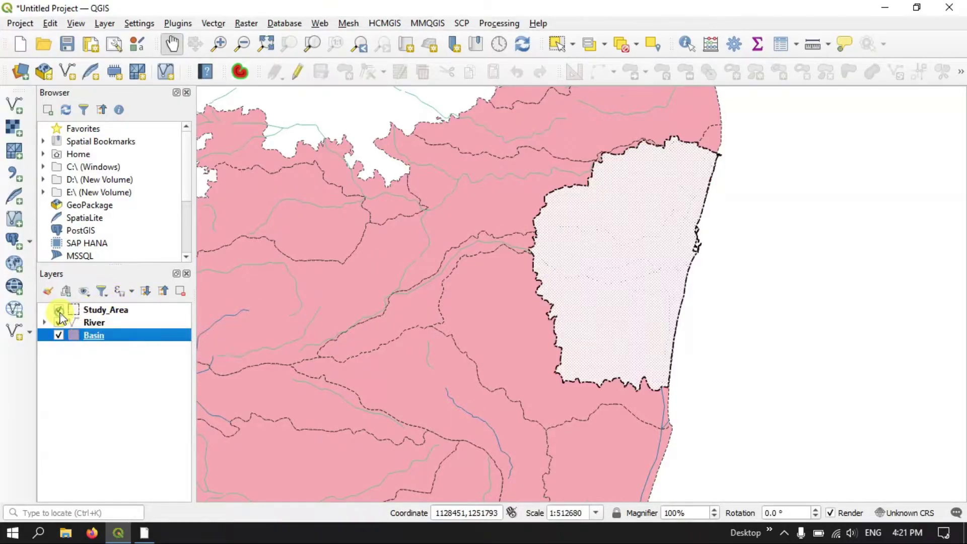
Launch Vector > Geoprocessing Tools > Clip and move its dialog aside.
left_click(216, 24)
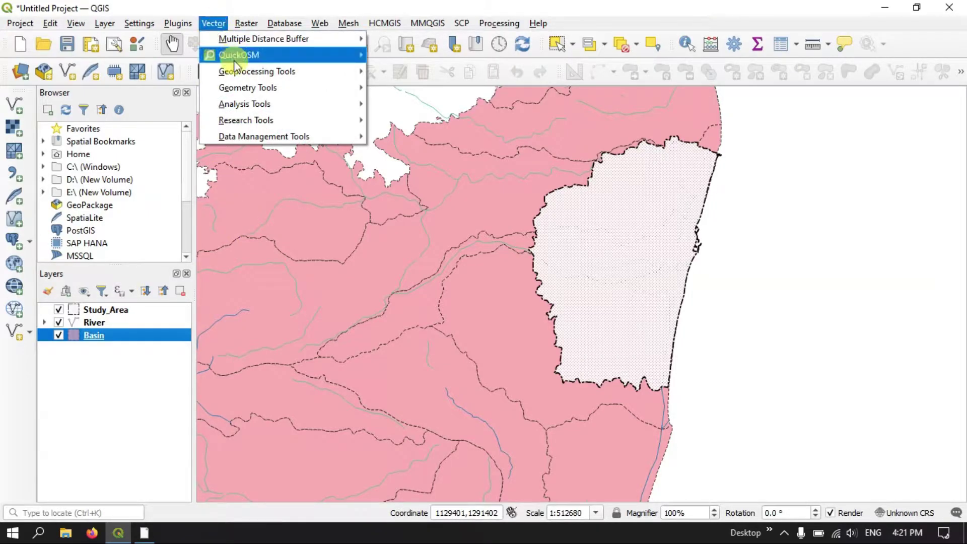
mouse_move(237, 76)
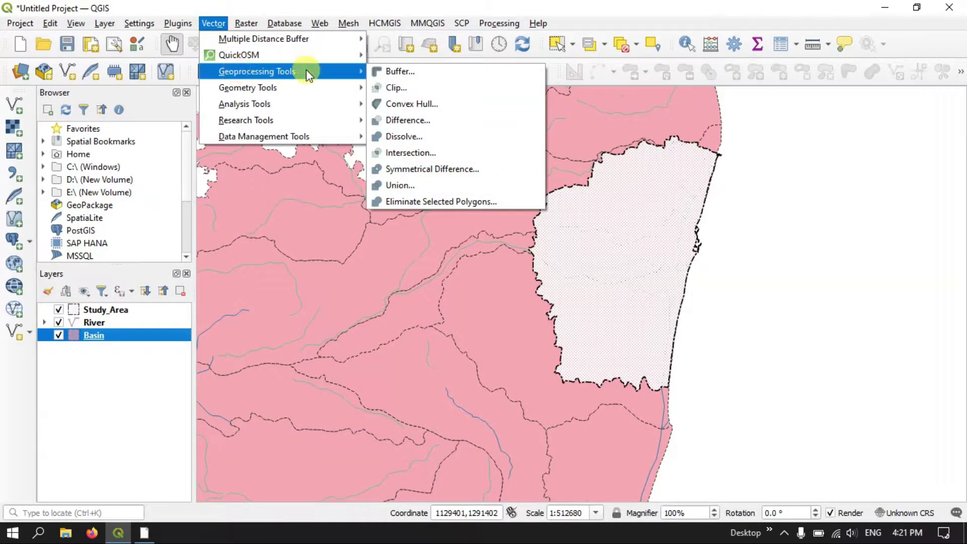
left_click(418, 88)
left_click_drag(426, 48, 459, 39)
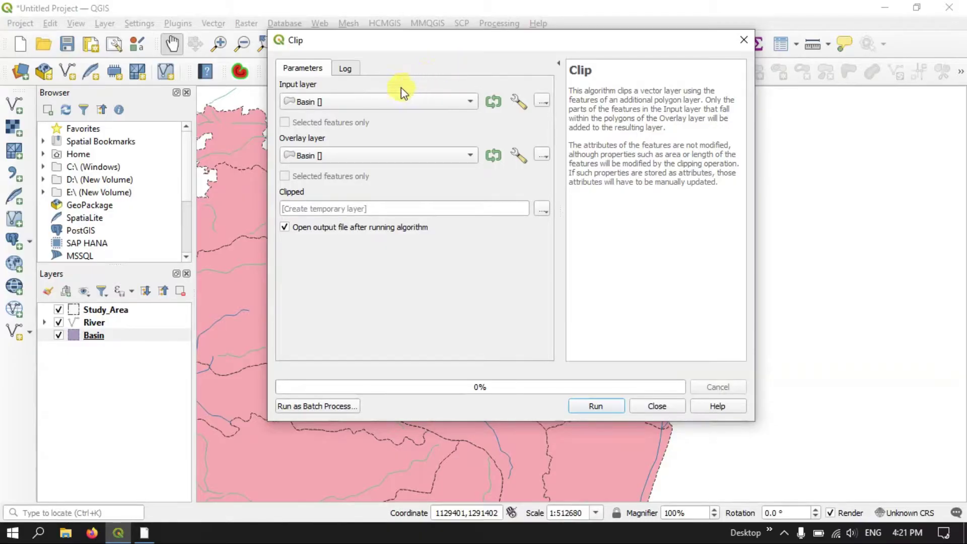
Clip Basin using Study_Area as the overlay, saving to a temporary layer.
left_click(362, 104)
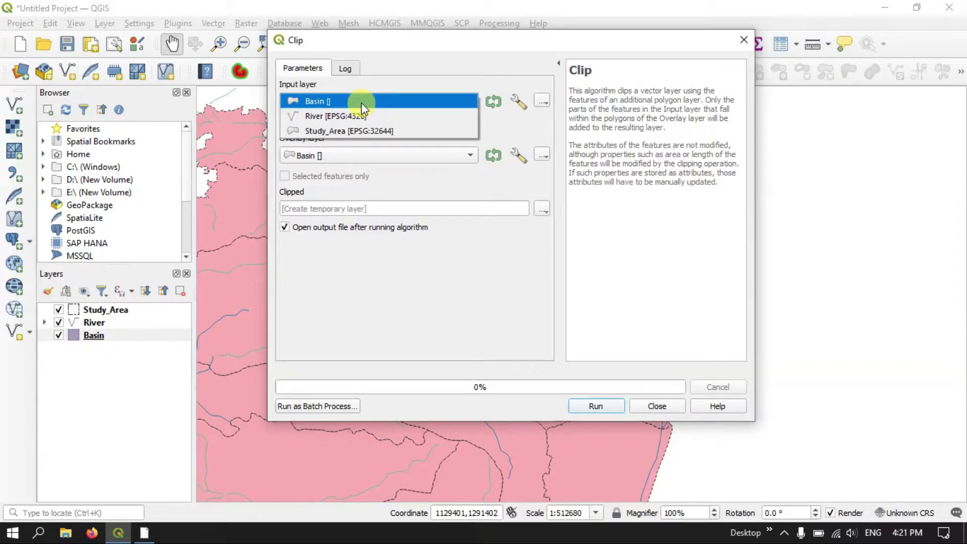
left_click(361, 103)
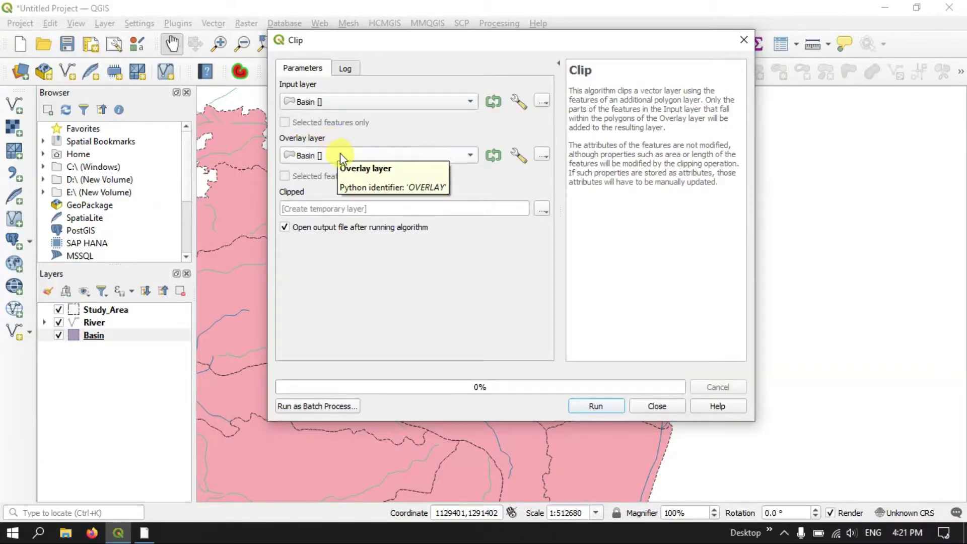
left_click(305, 155)
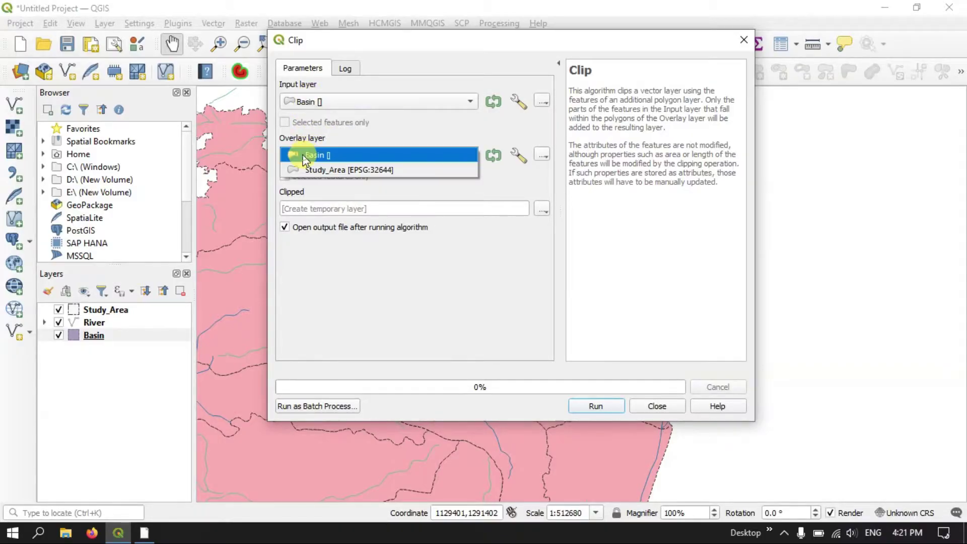
left_click(307, 169)
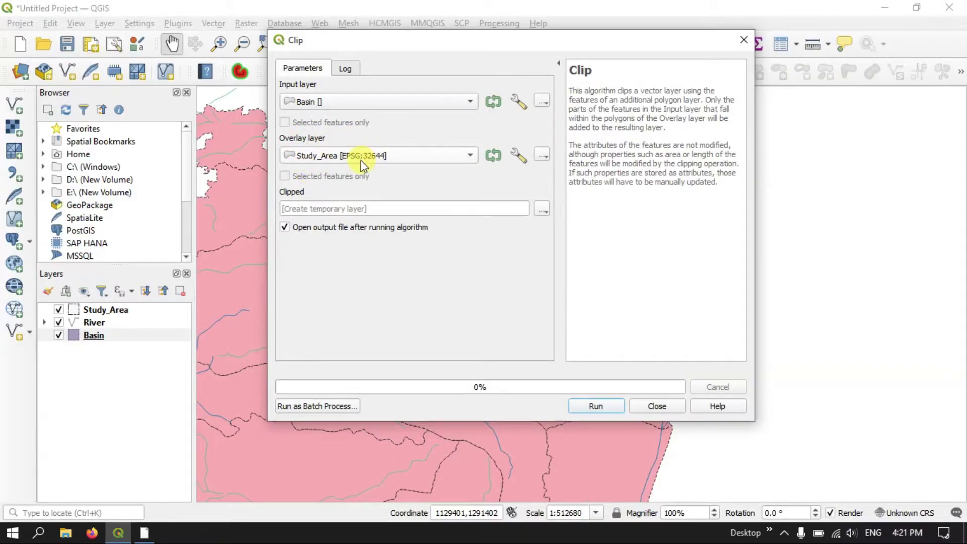
left_click(542, 210)
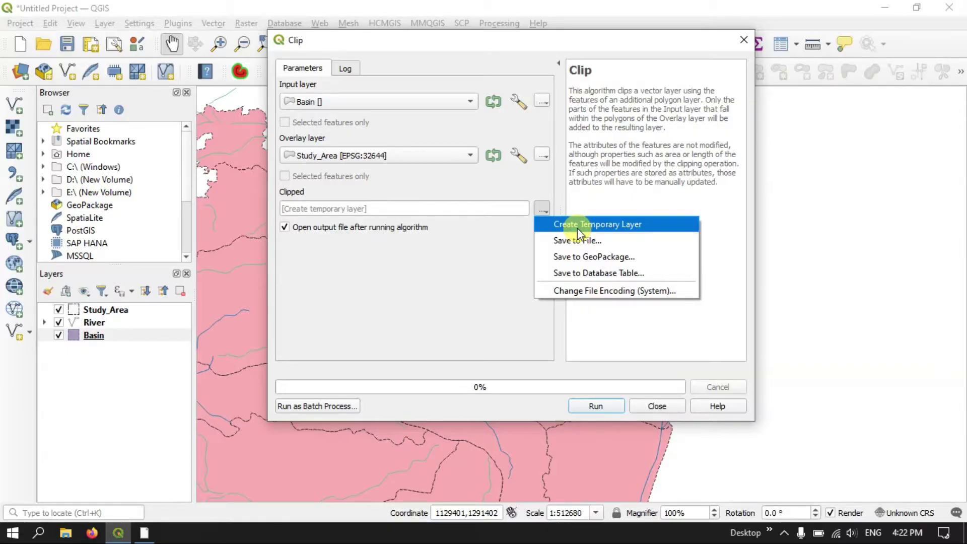
left_click(483, 247)
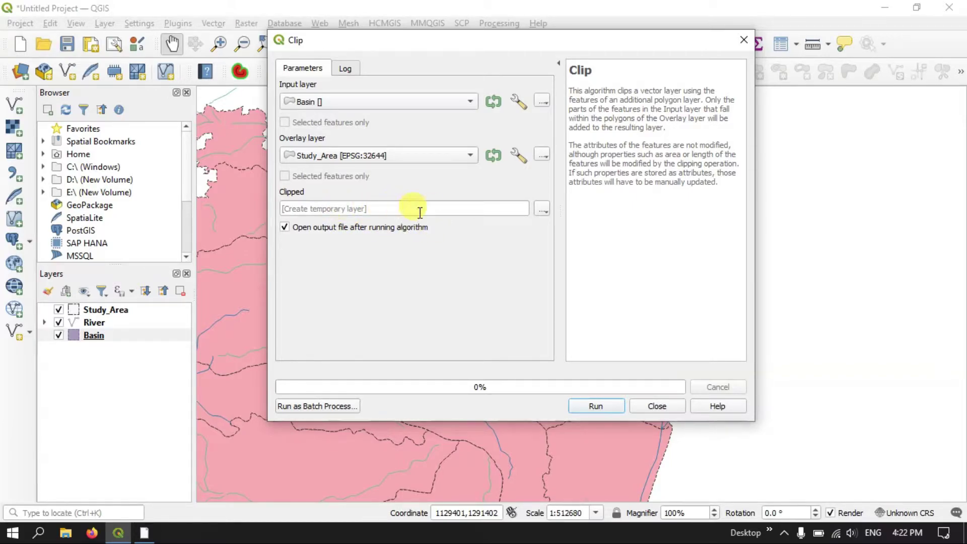
left_click(600, 406)
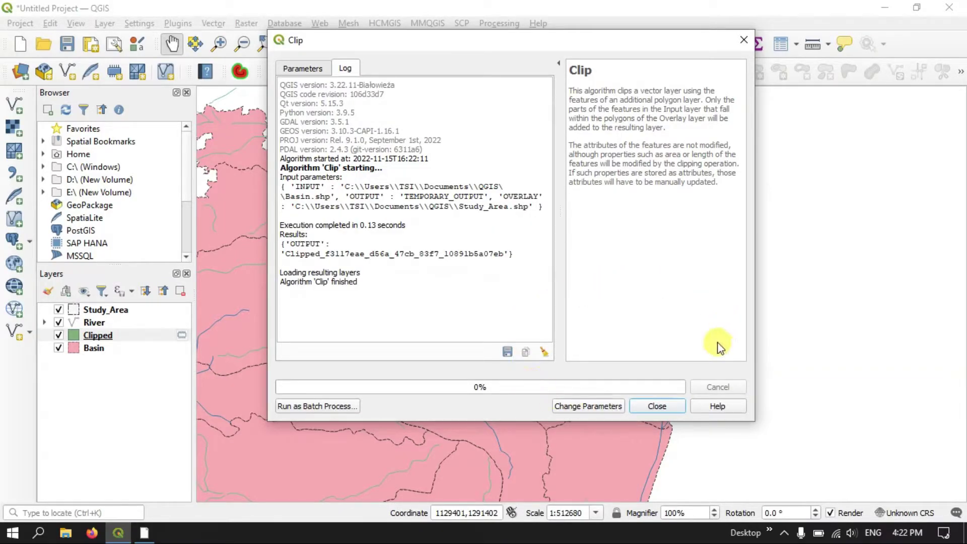
Close the Clip dialog and hide the Study_Area, River and Basin layers.
left_click(667, 407)
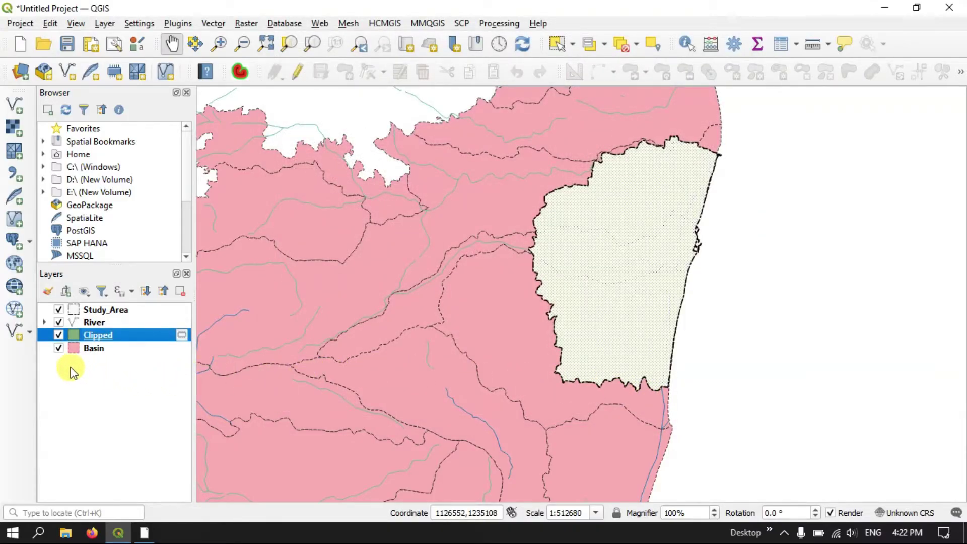
left_click(59, 310)
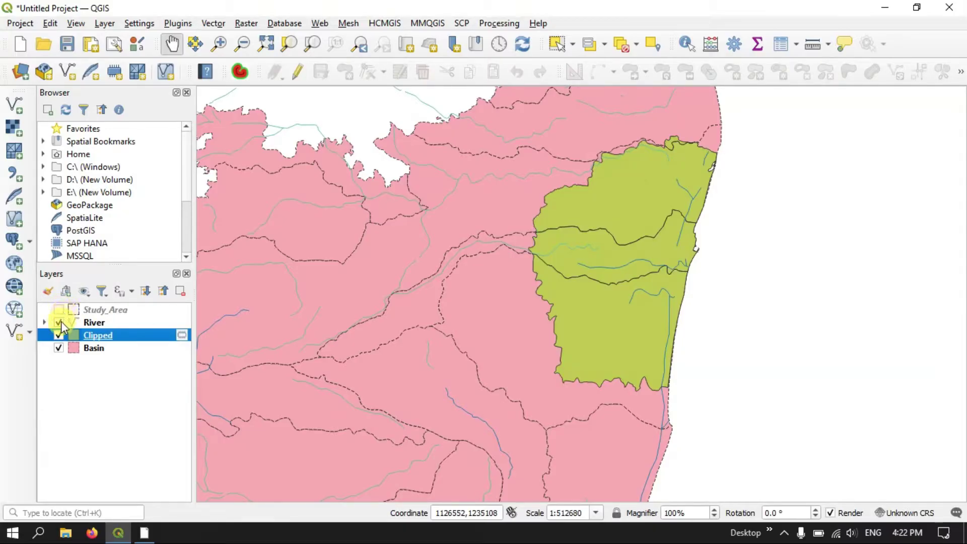
left_click(59, 323)
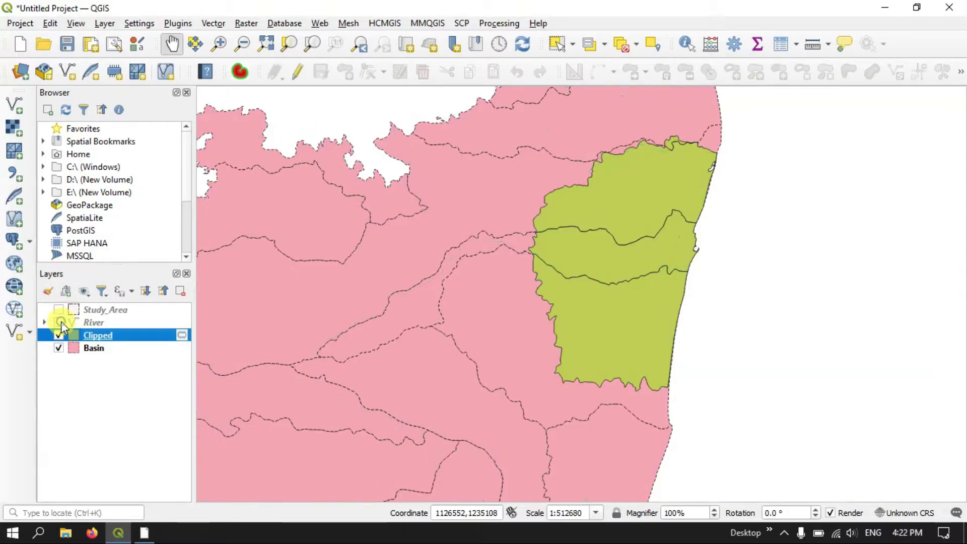
left_click(59, 348)
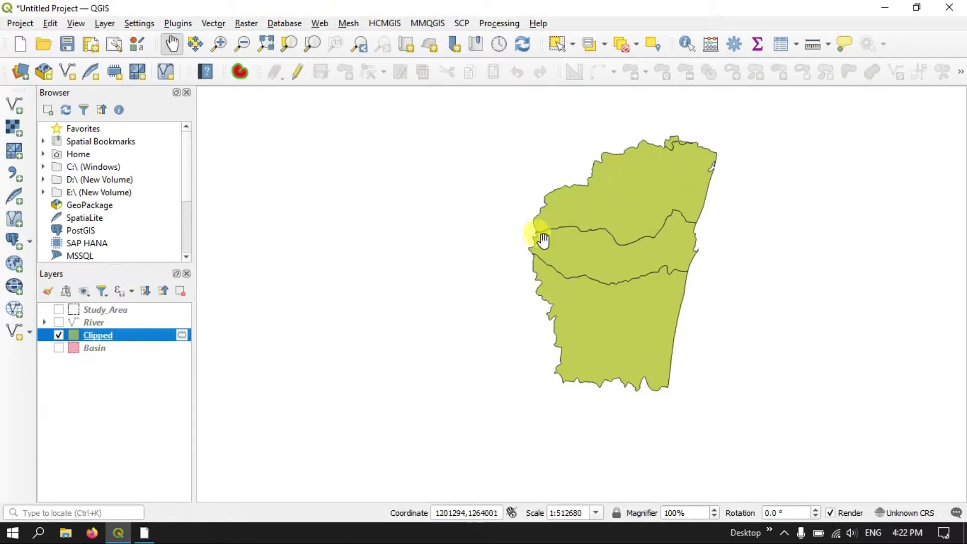
right_click(114, 338)
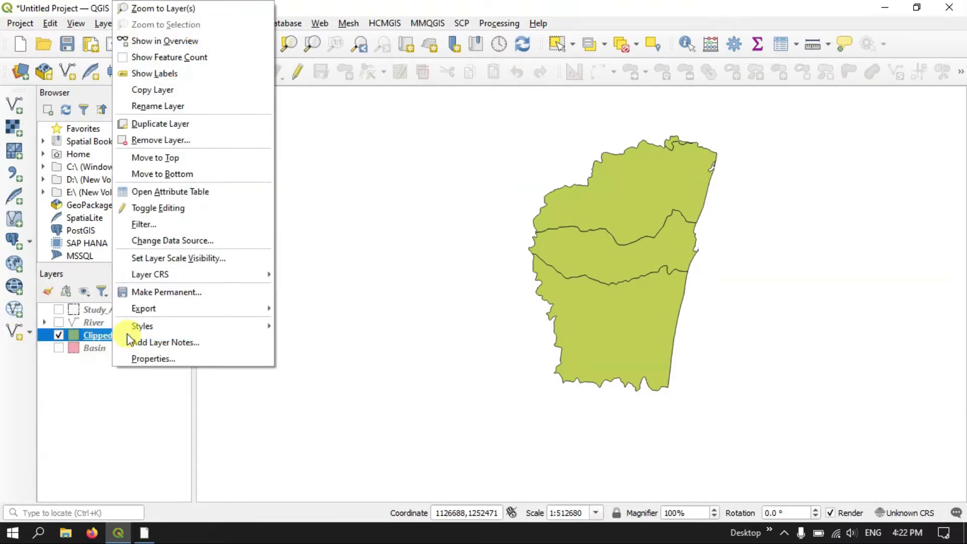
left_click(188, 196)
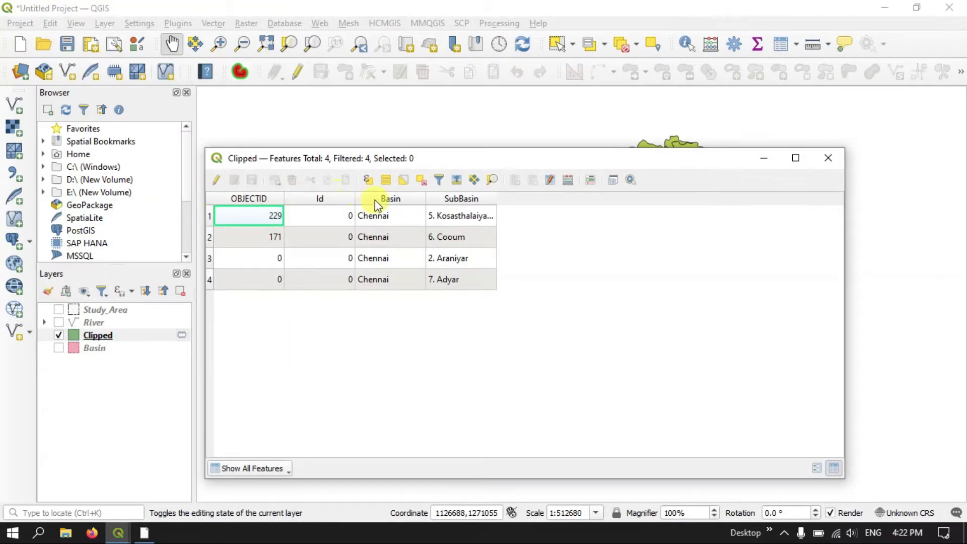
left_click(434, 216)
left_click(442, 238)
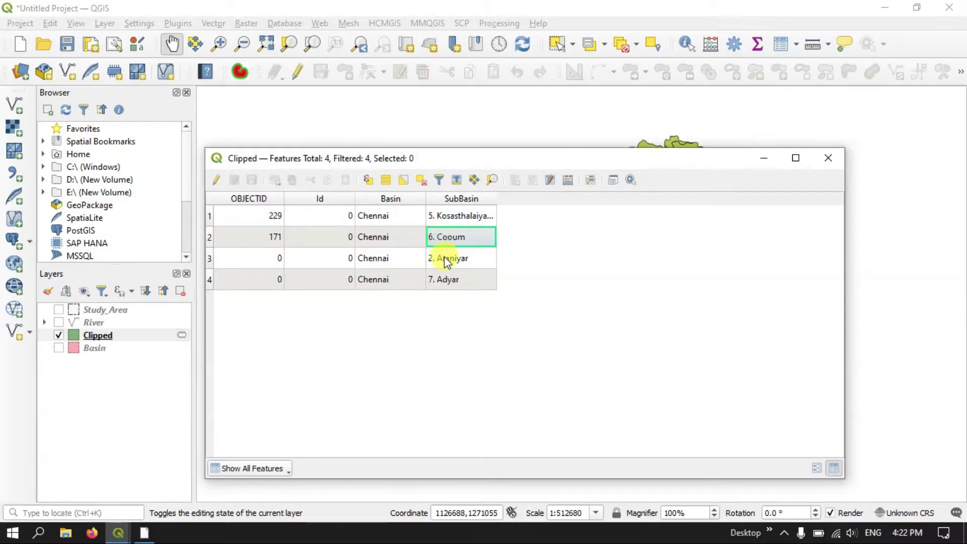
left_click(447, 260)
left_click(446, 277)
left_click(447, 258)
left_click(449, 239)
left_click(458, 217)
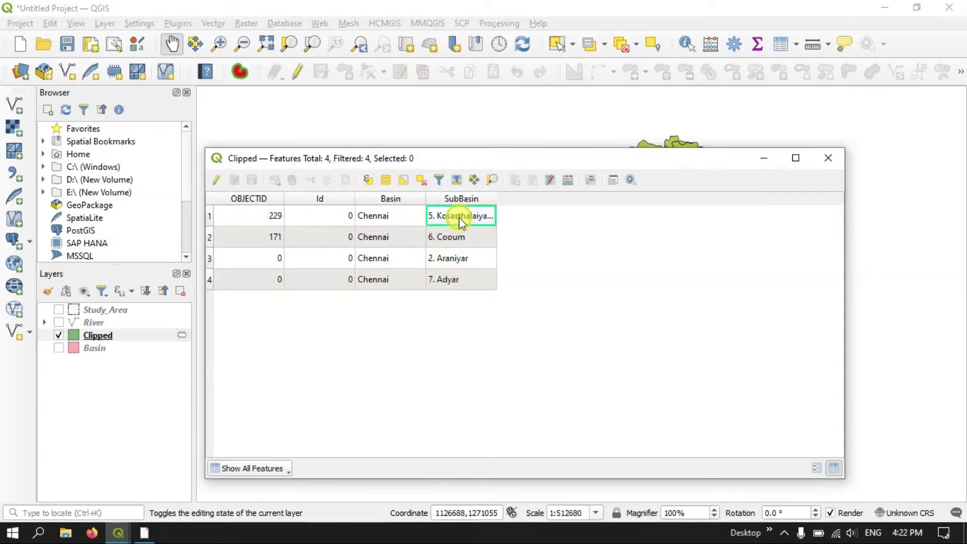
left_click(838, 157)
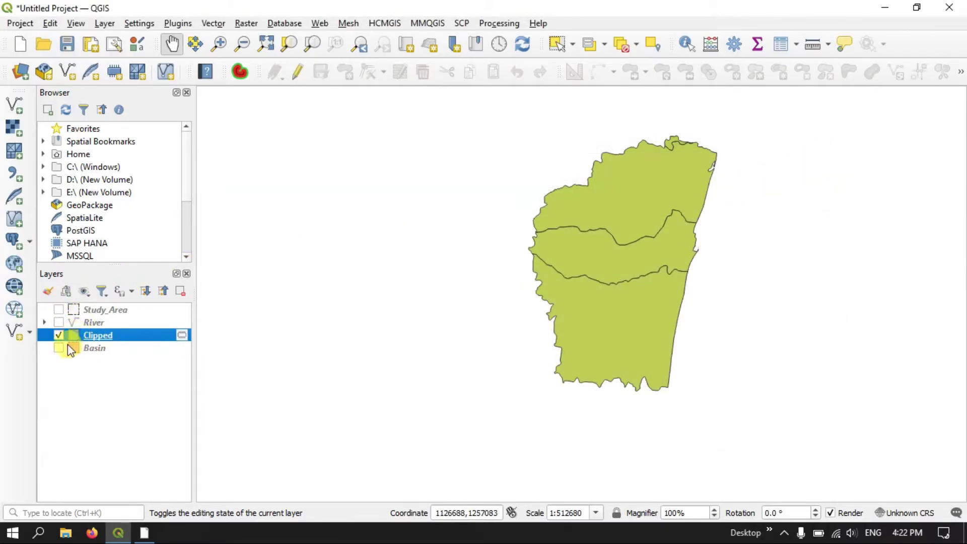
Turn on River and Study_Area and turn off the Clipped polygon layer.
left_click(58, 323)
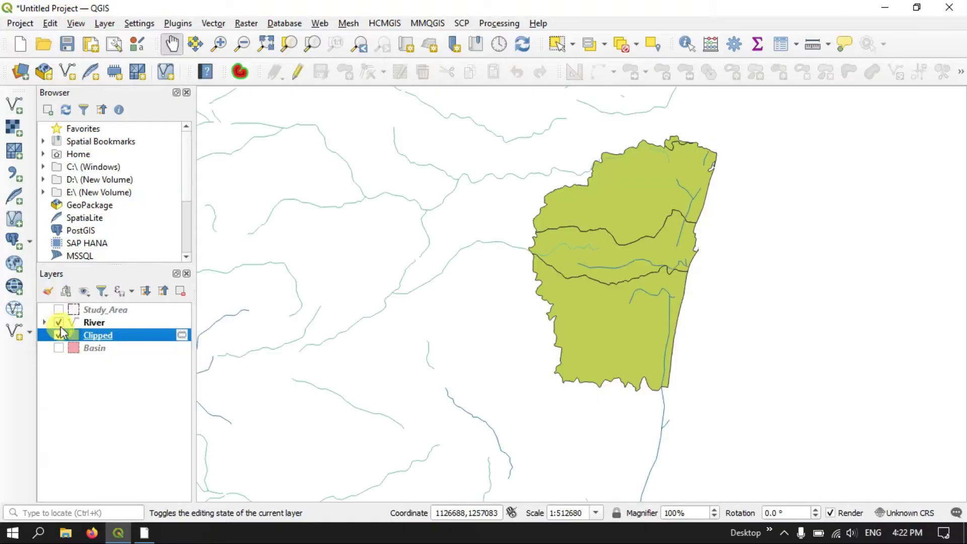
left_click(59, 335)
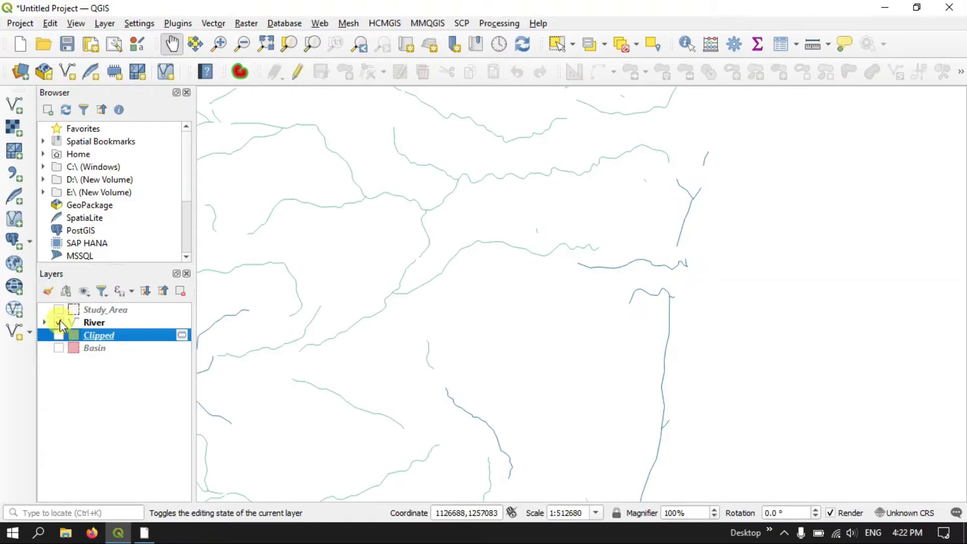
left_click(58, 310)
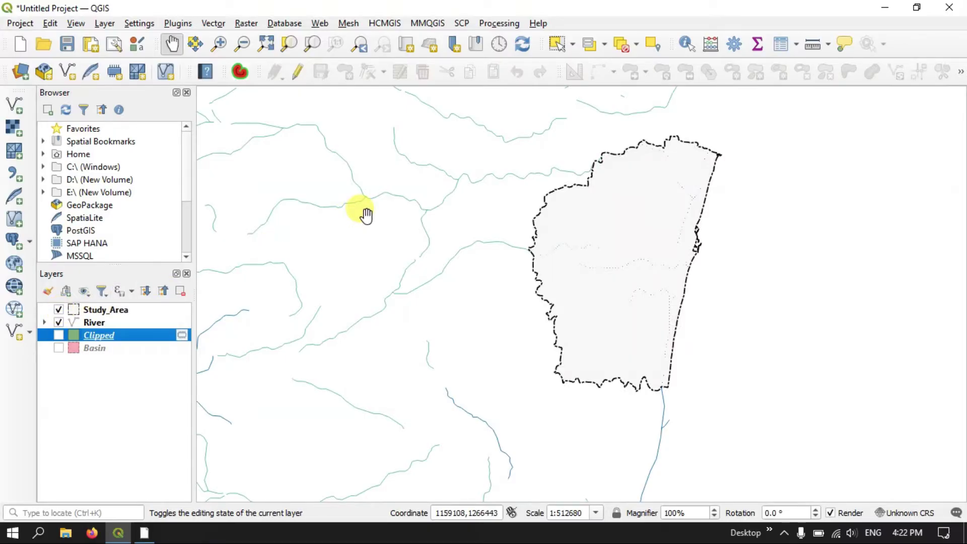
Open the Clip tool from Vector > Geoprocessing Tools and move its dialog aside.
left_click(212, 24)
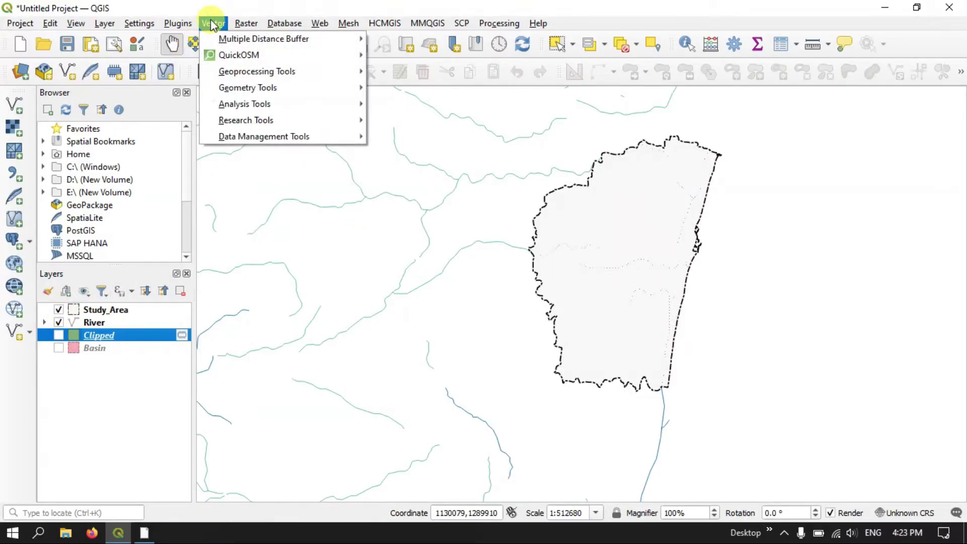
mouse_move(221, 73)
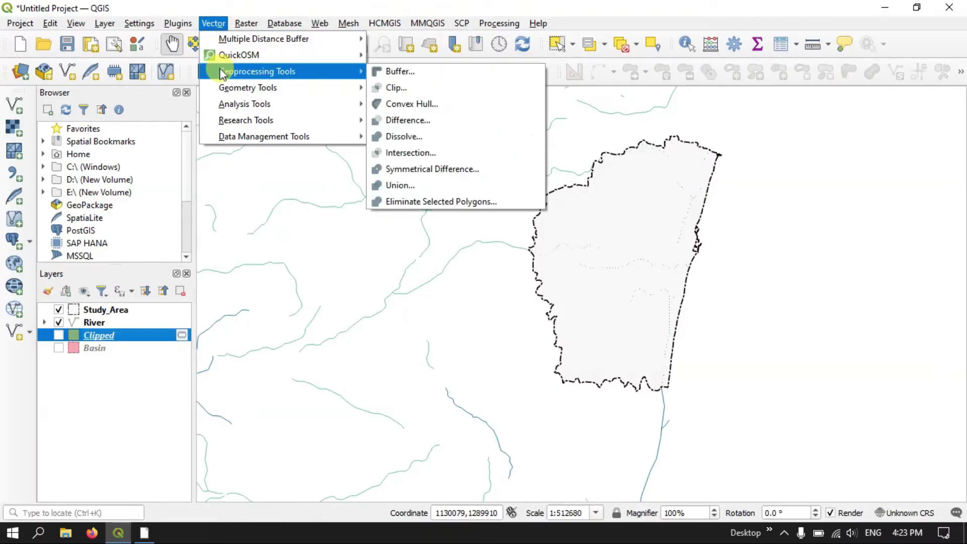
left_click(397, 88)
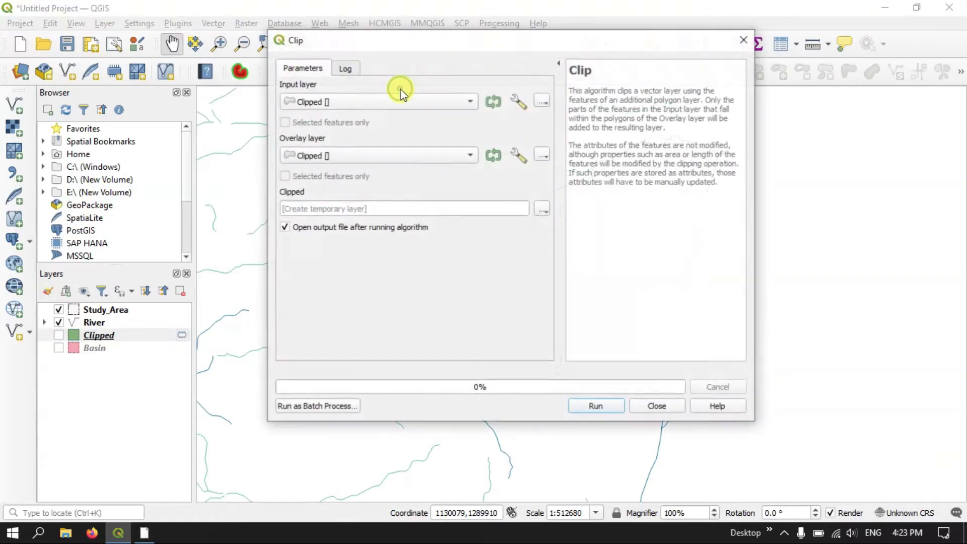
left_click_drag(420, 45, 409, 33)
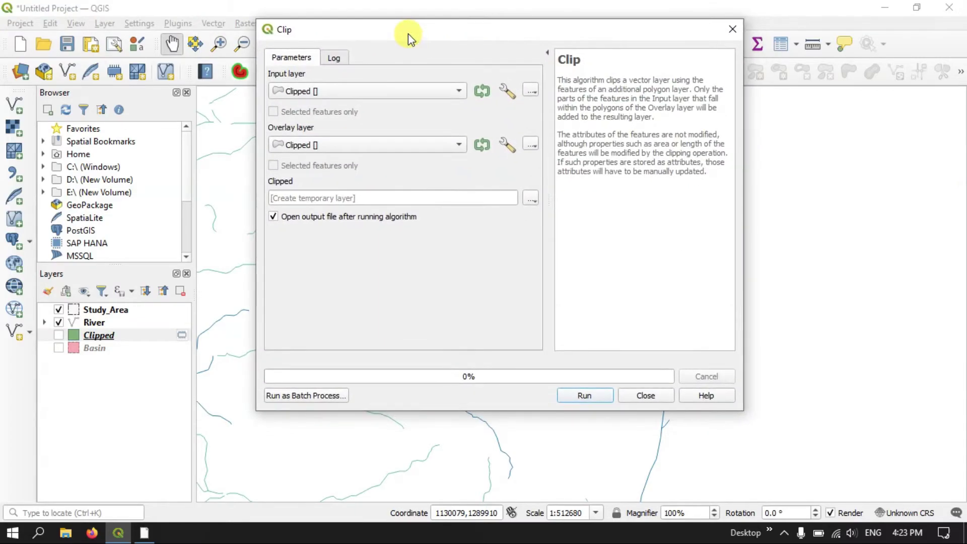
Clip River with Study_Area as the overlay layer.
left_click(351, 92)
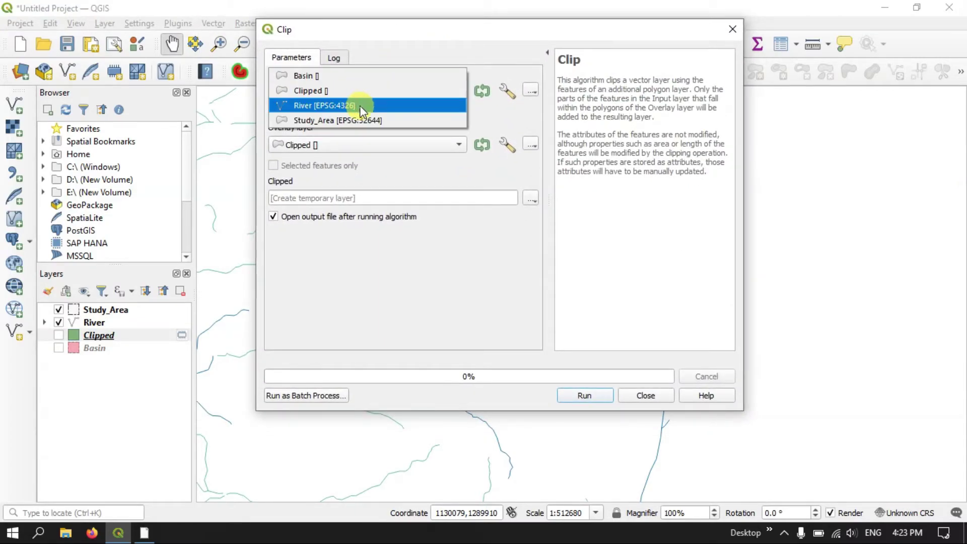
left_click(359, 104)
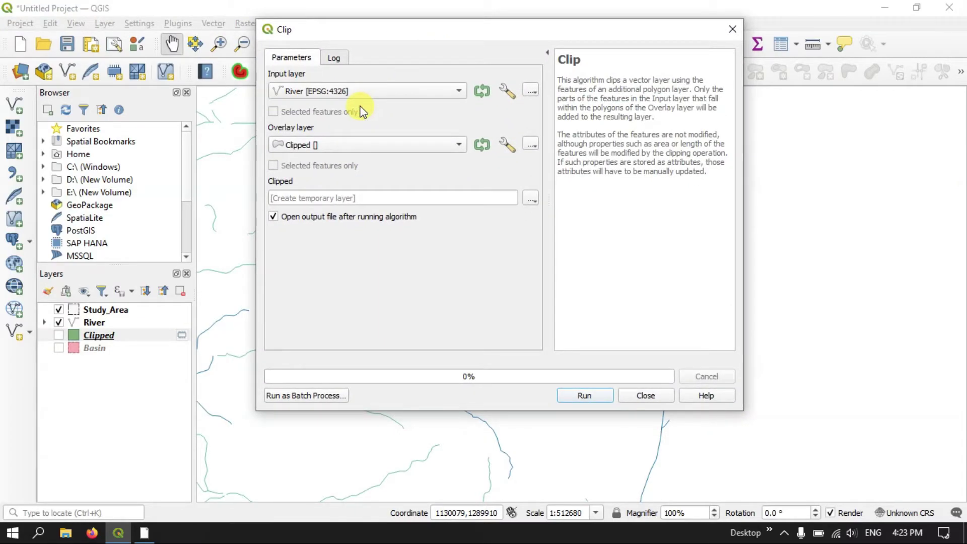
left_click(328, 146)
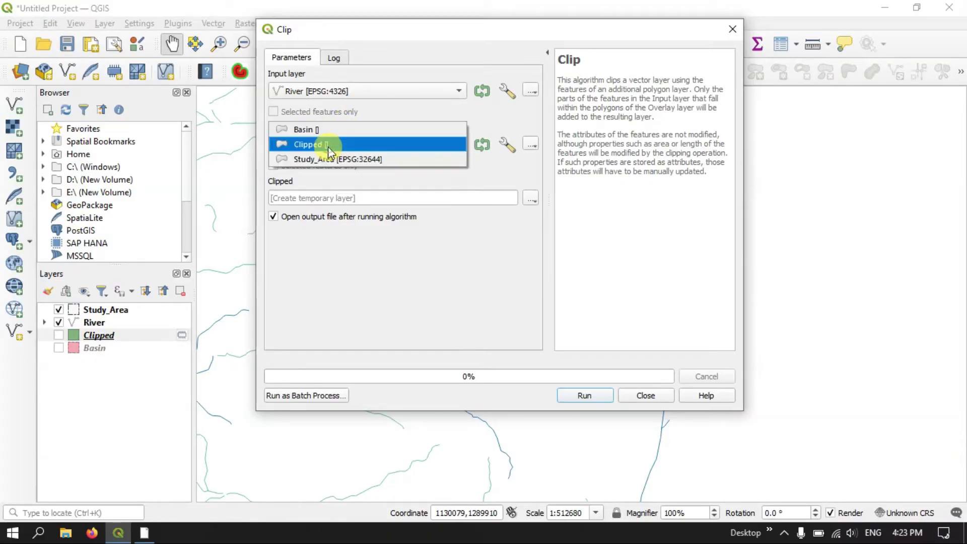
left_click(335, 156)
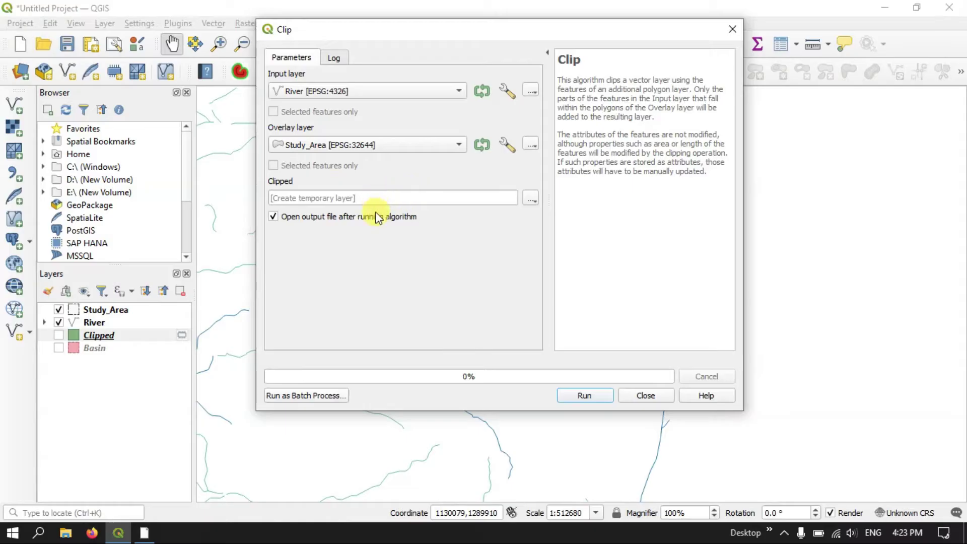
left_click(597, 394)
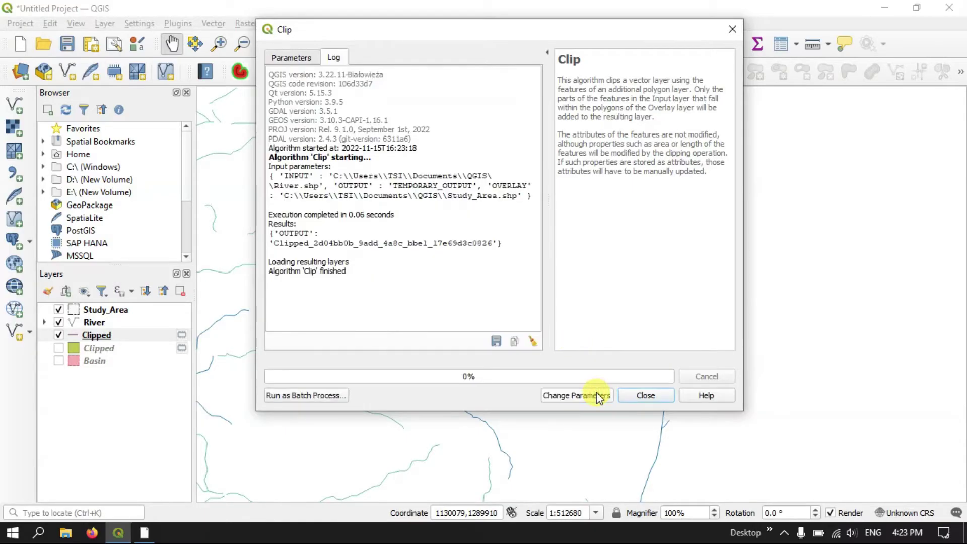
Close the Clip dialog and hide the Study_Area and original River layers.
left_click(648, 395)
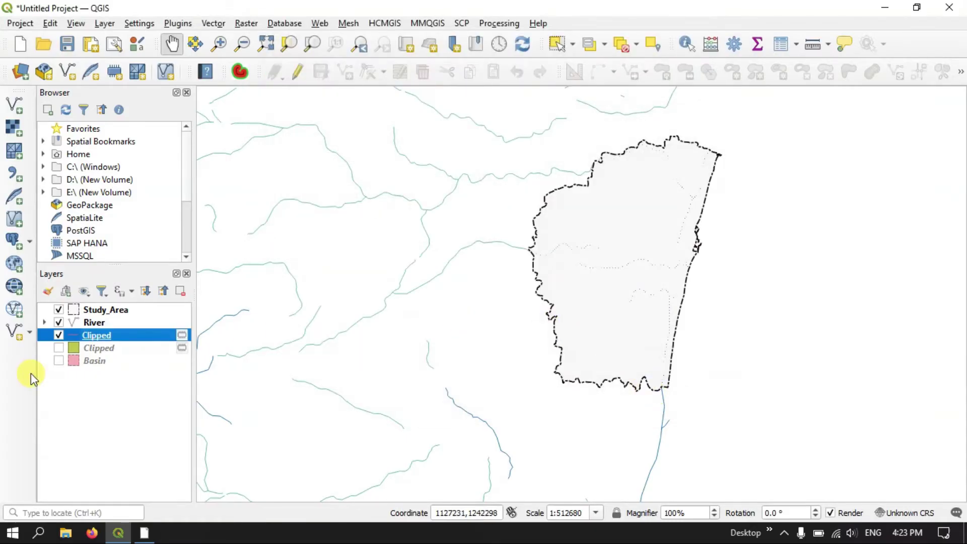
left_click(59, 309)
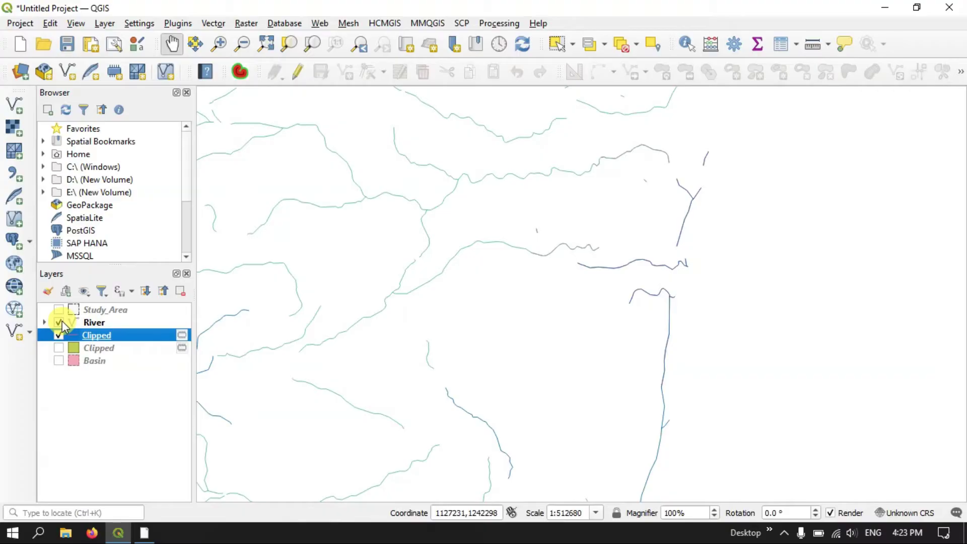
left_click(60, 322)
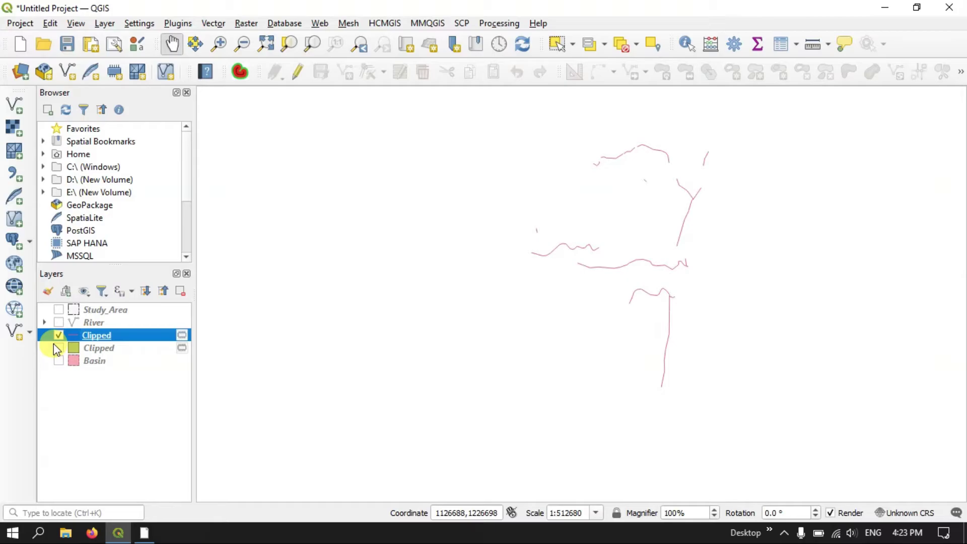
Show Study_Area again and move the clipped river layer above it.
left_click(58, 310)
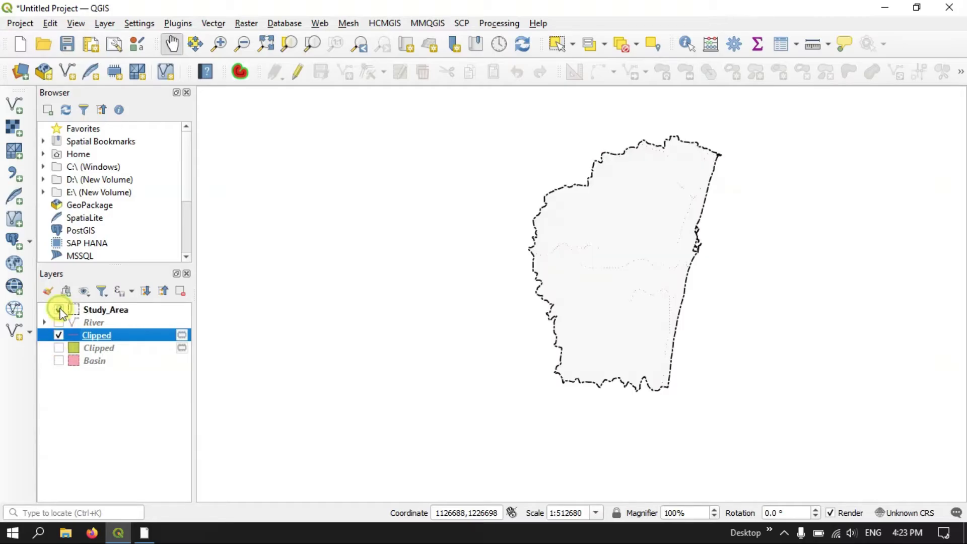
right_click(116, 310)
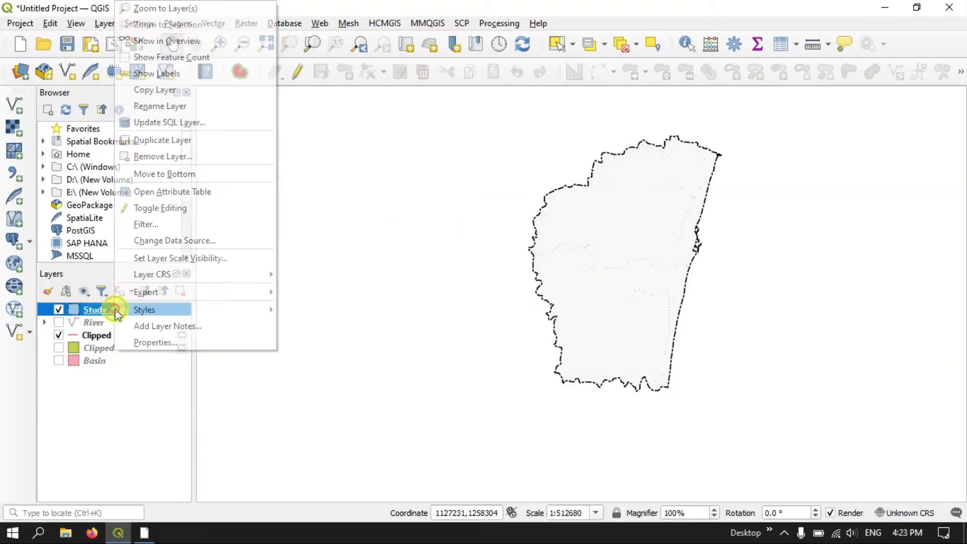
mouse_move(155, 316)
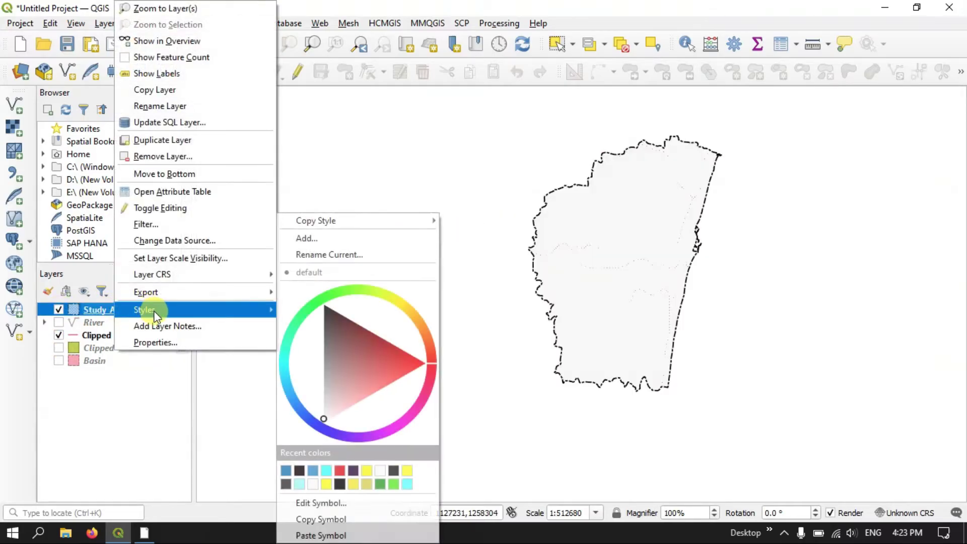
left_click(95, 334)
left_click_drag(81, 336, 116, 304)
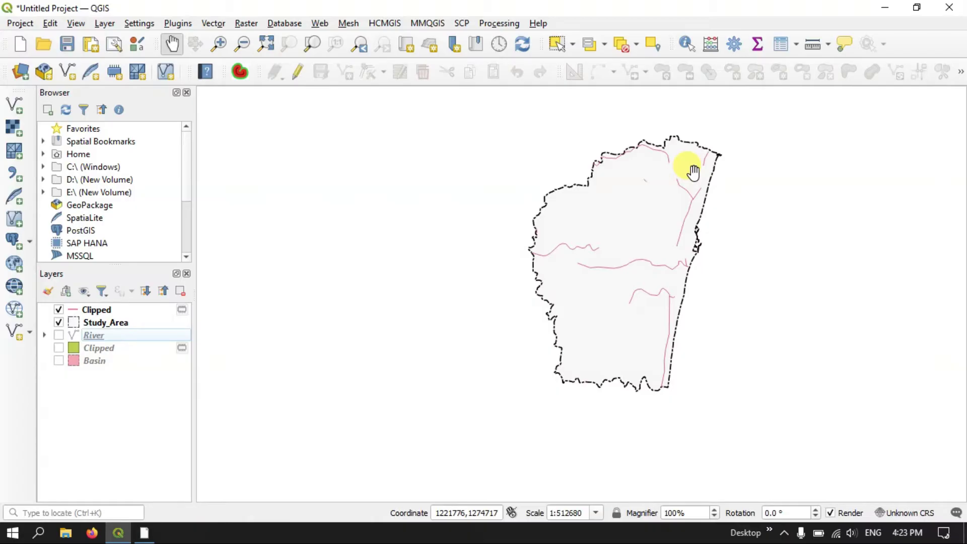
Start Export > Save Features As for the clipped river layer.
left_click(93, 348)
left_click(108, 310)
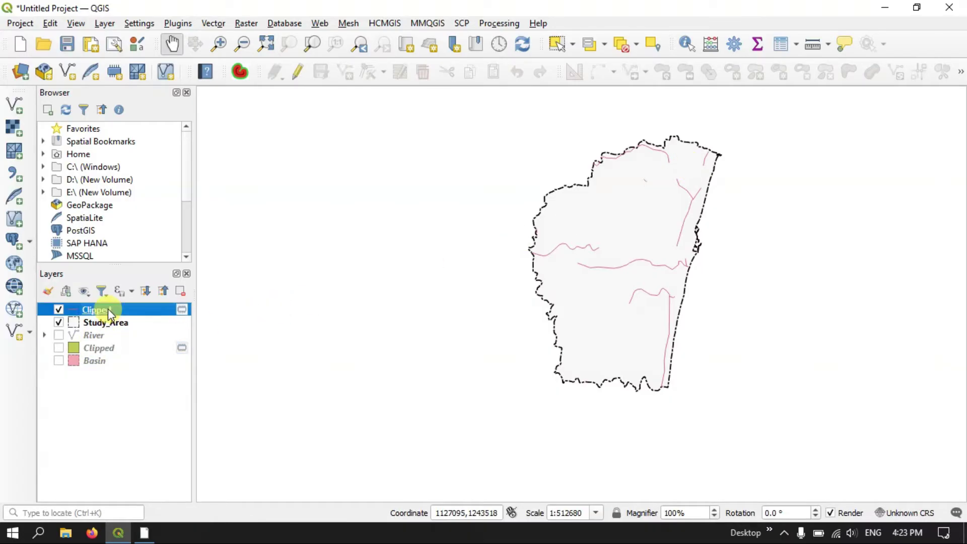
right_click(108, 309)
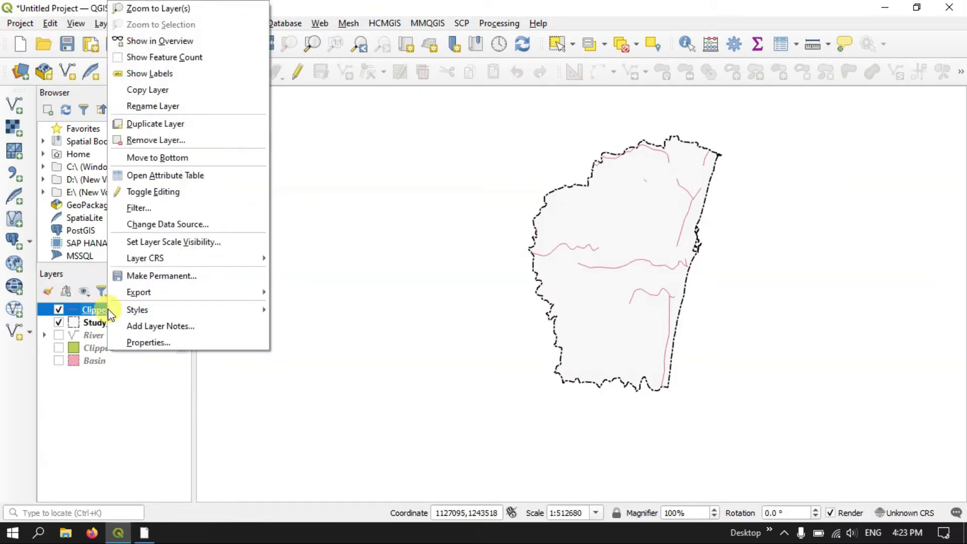
mouse_move(139, 292)
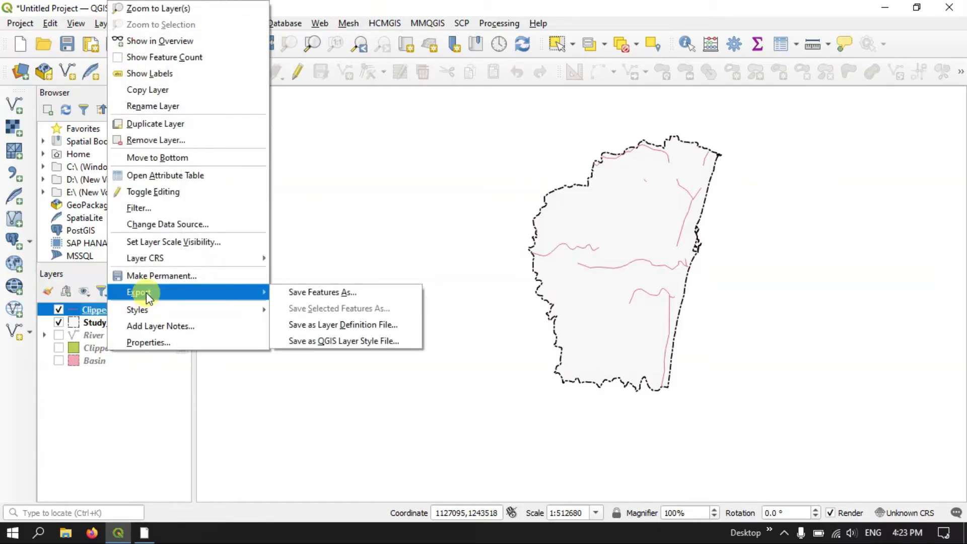
left_click(313, 297)
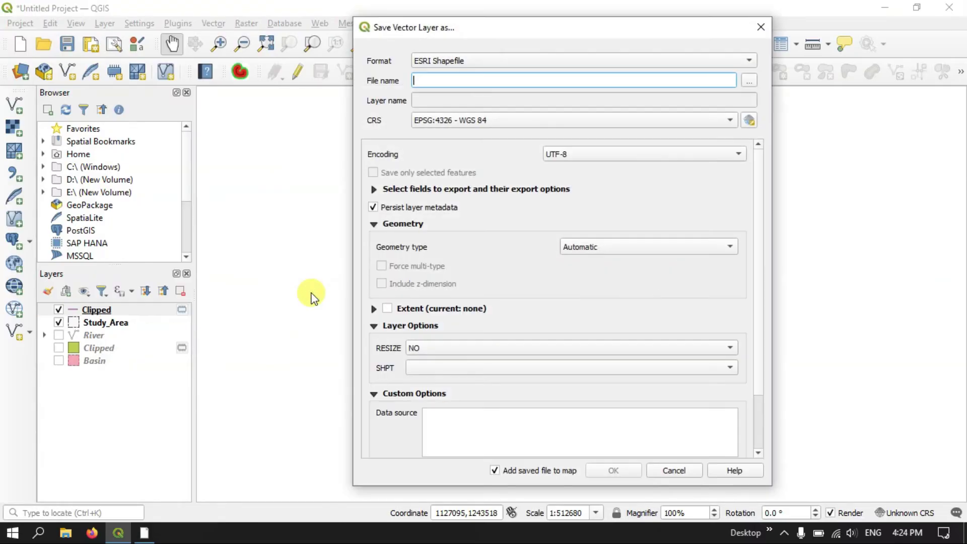
Set the output file to River_CMA in the QGIS folder.
left_click(755, 83)
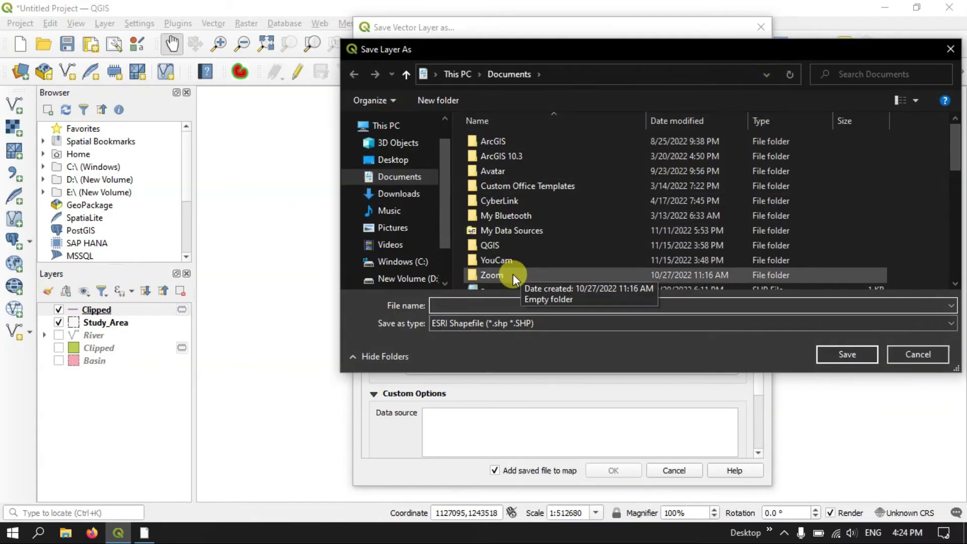
double_click(491, 246)
left_click(484, 301)
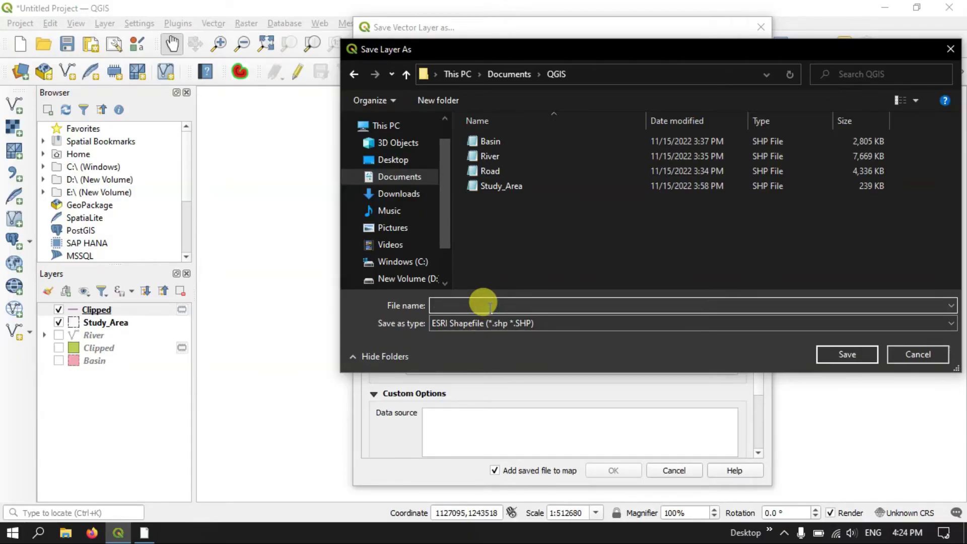
type("Rive")
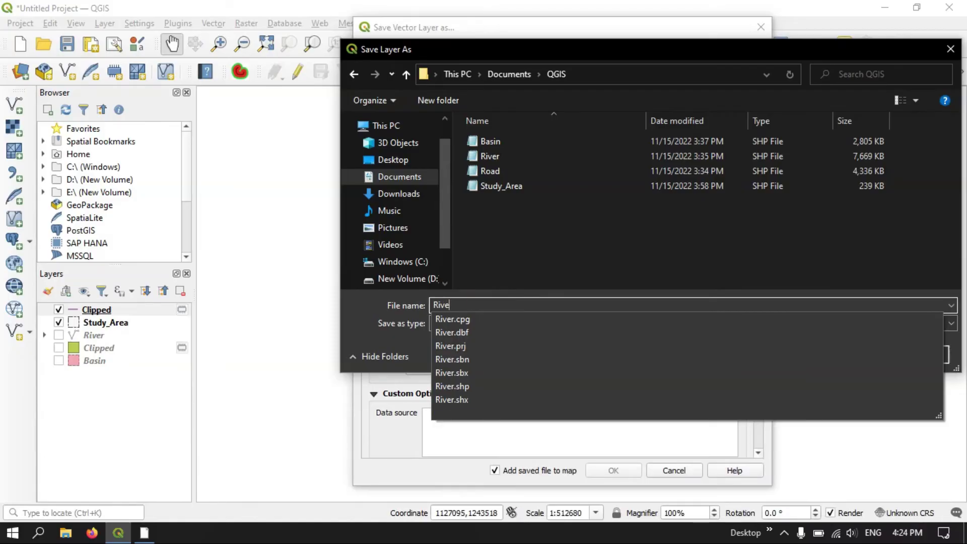
type("r")
left_click(484, 304)
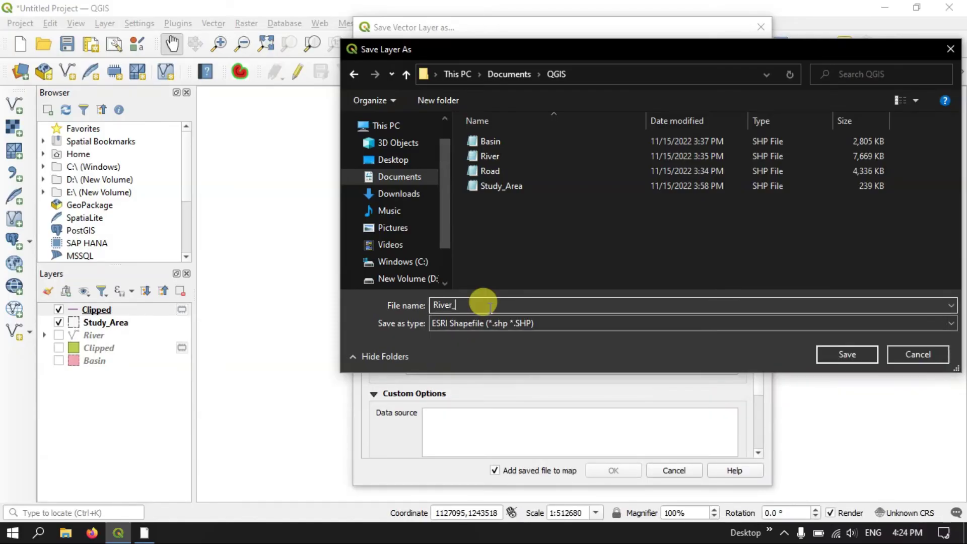
type("_CMA")
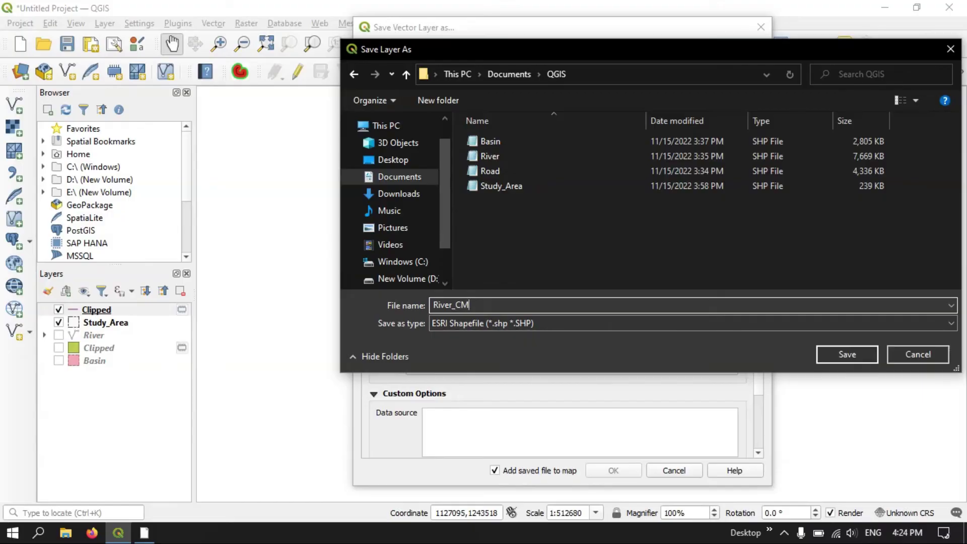
left_click(847, 354)
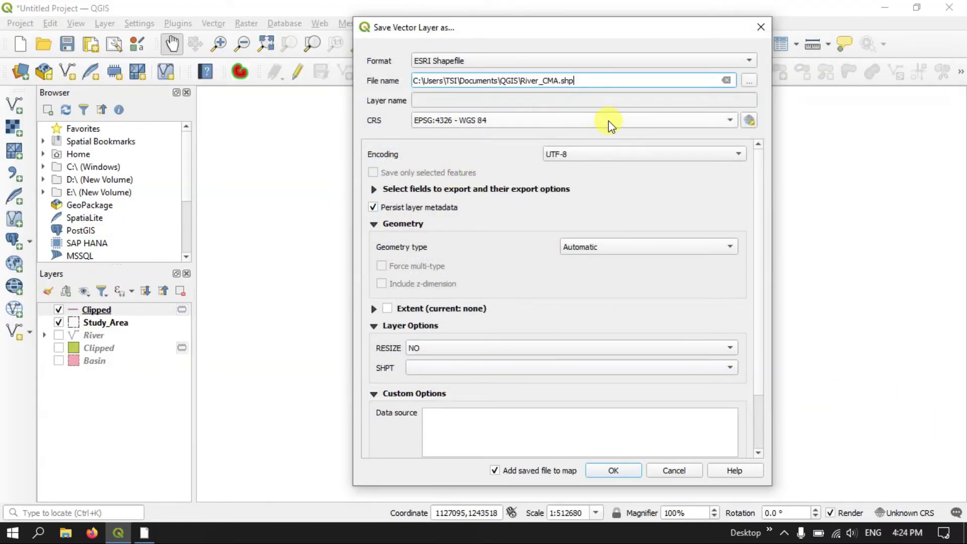
Confirm the River_CMA shapefile export and hide the temporary Clipped river layer.
left_click(614, 471)
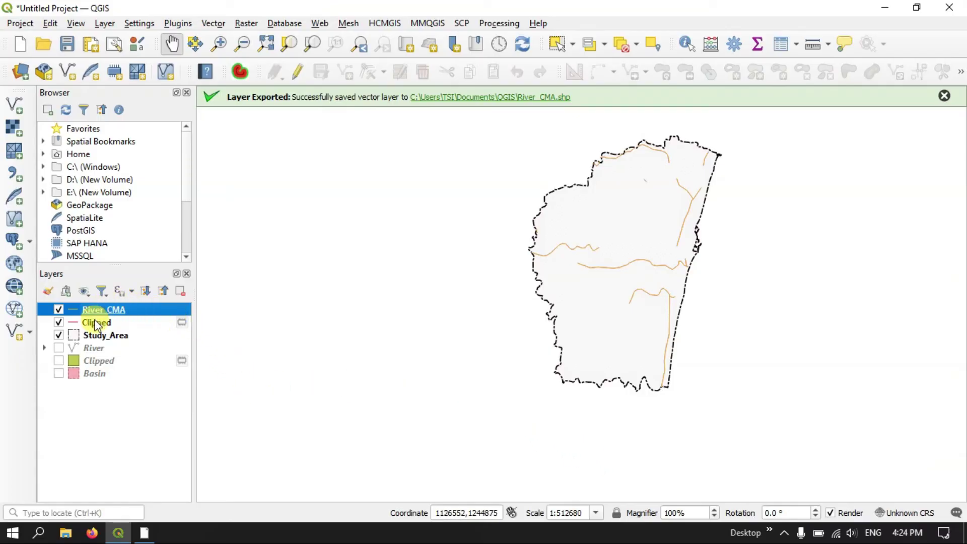
left_click(60, 322)
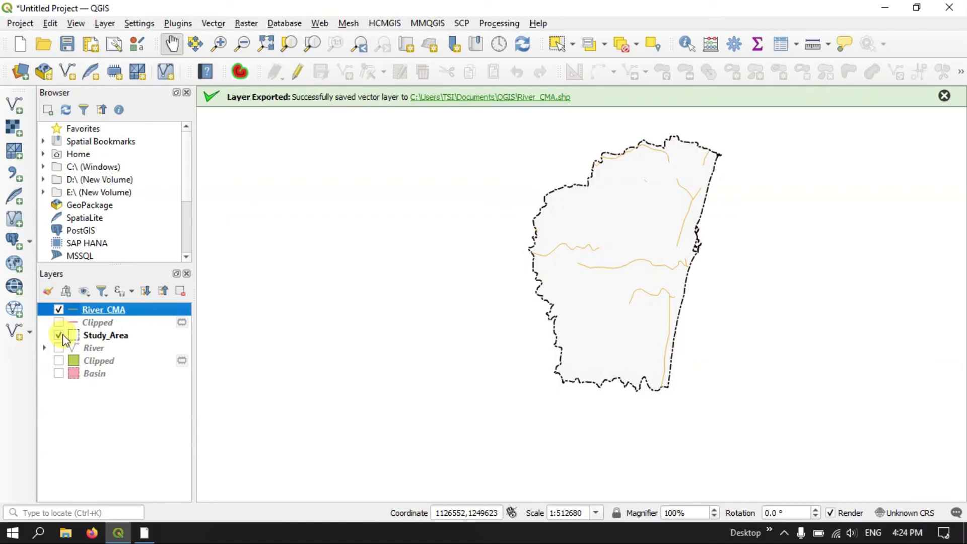